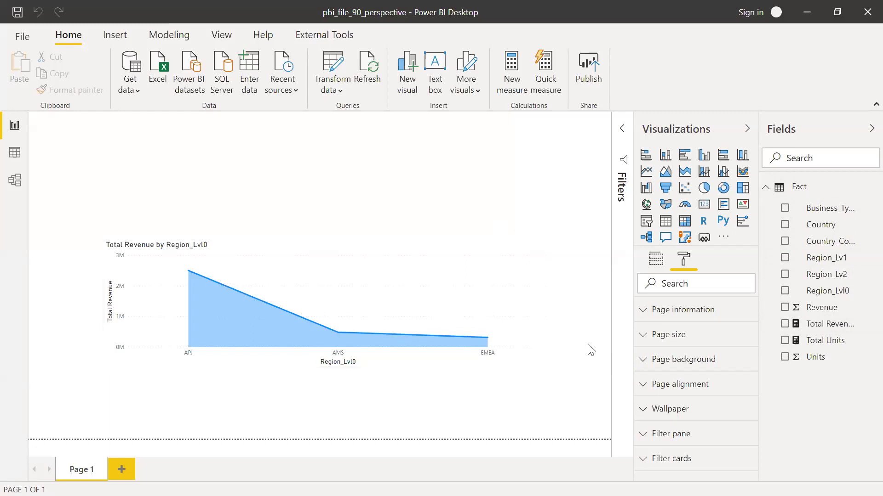
Step: Select the Page 1 area chart to confirm it plots Total Revenue by Region_Lvl0
left_click(520, 364)
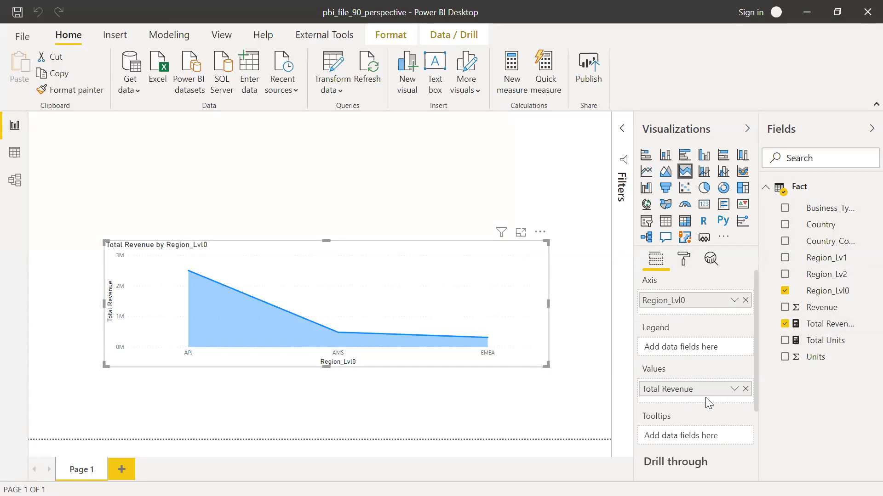
Step: Deselect the area chart and show the page's Format settings in the Visualizations pane
left_click(587, 357)
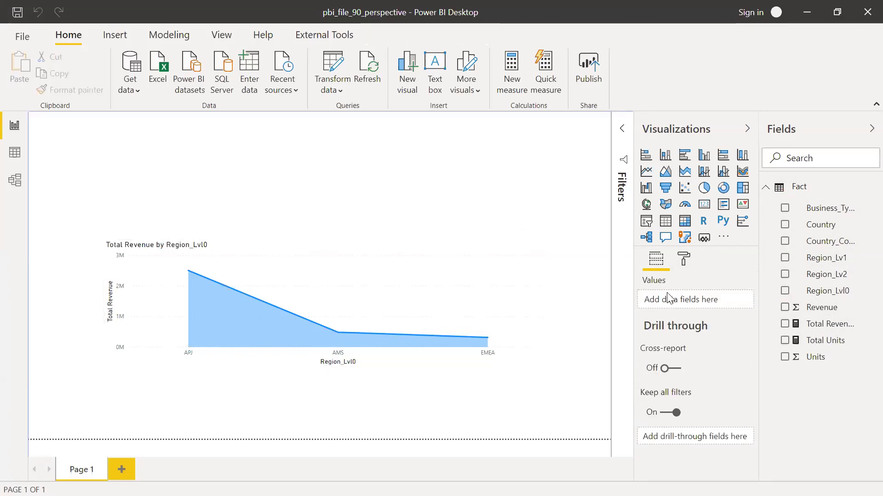
left_click(685, 261)
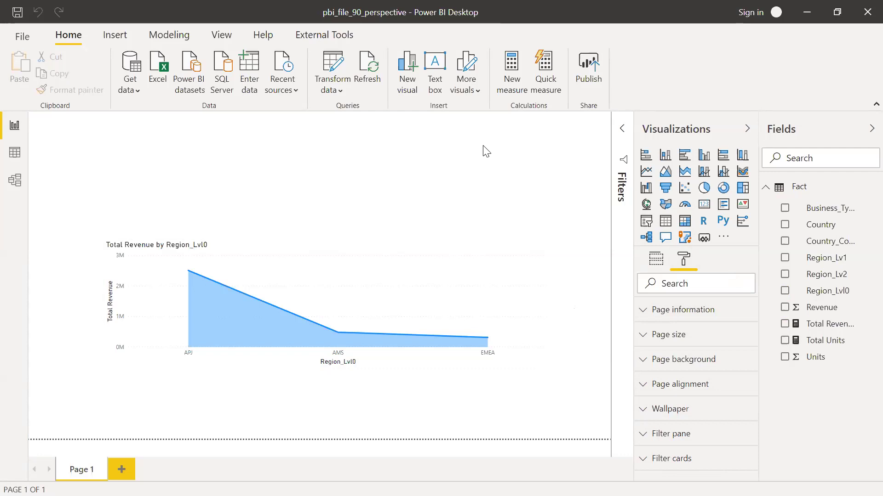
Step: Open Power BI Desktop Options and review the current file's Report settings
left_click(23, 40)
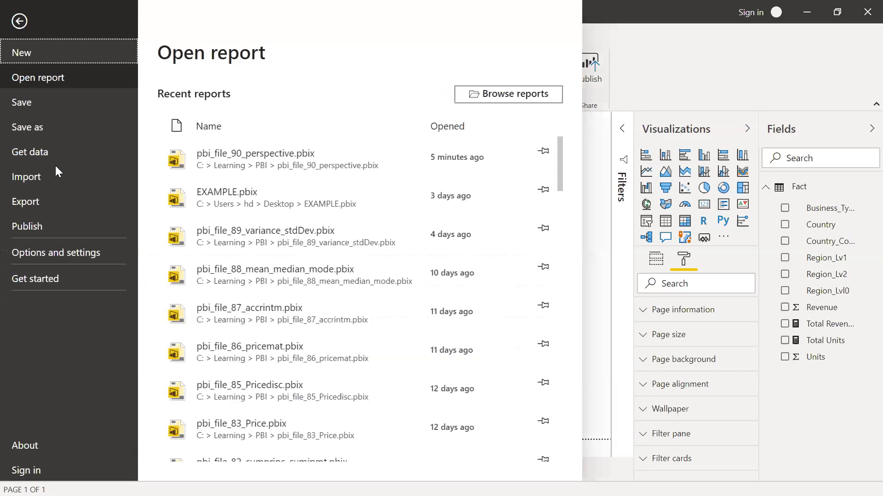
left_click(63, 254)
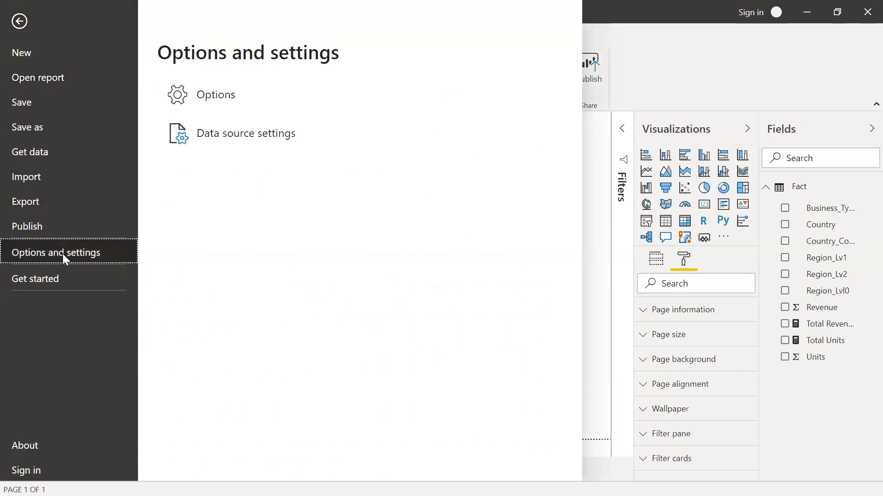
left_click(216, 94)
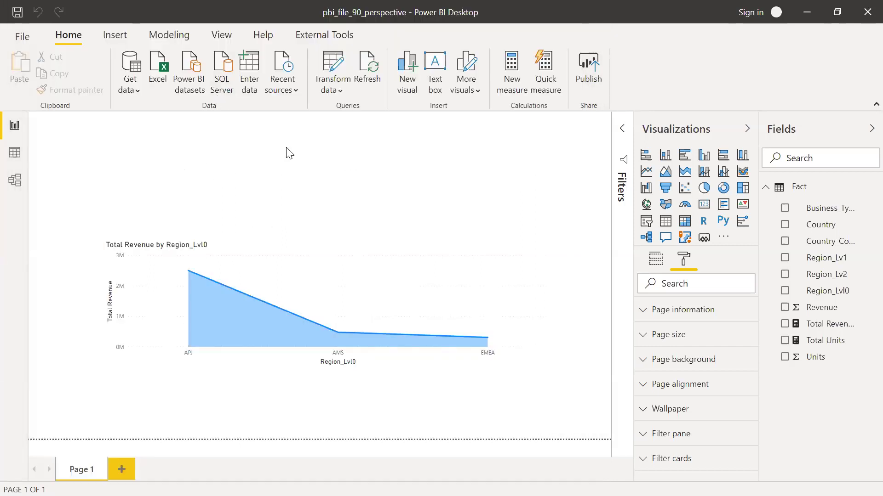
left_click_drag(314, 158, 324, 278)
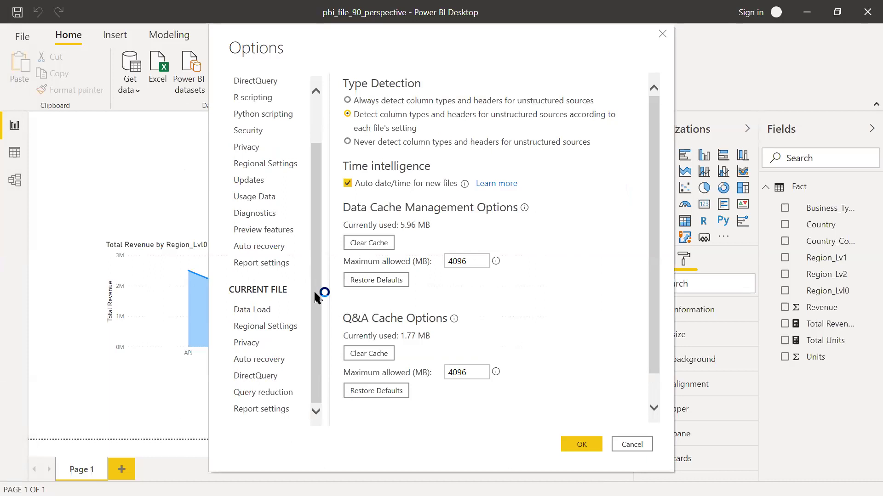
left_click(274, 413)
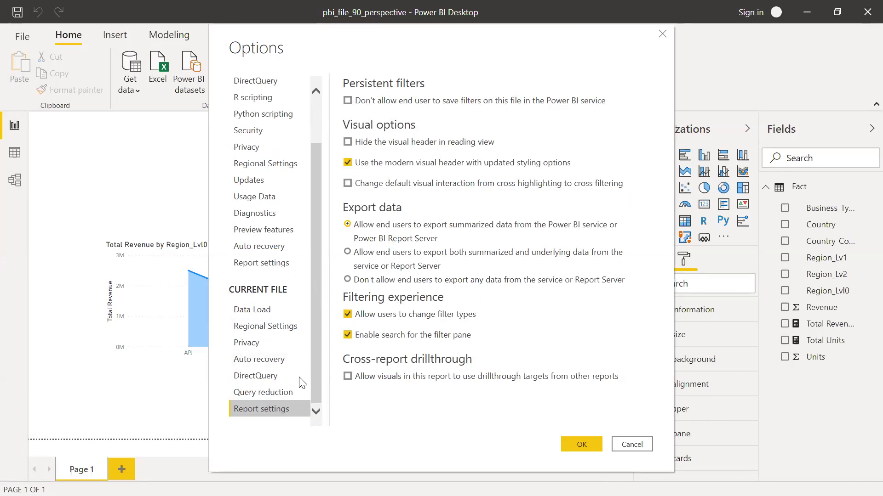
left_click_drag(317, 373, 326, 306)
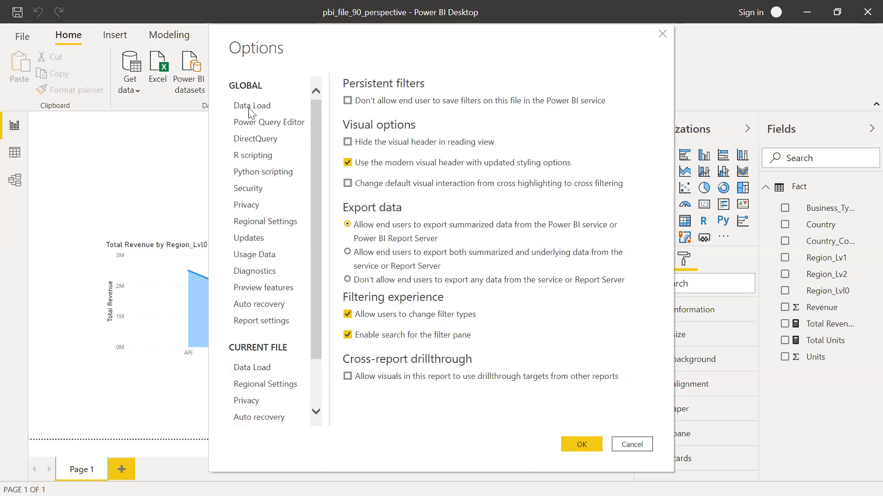
Step: Enable the Personalize visuals preview feature and acknowledge the restart notice
left_click(276, 293)
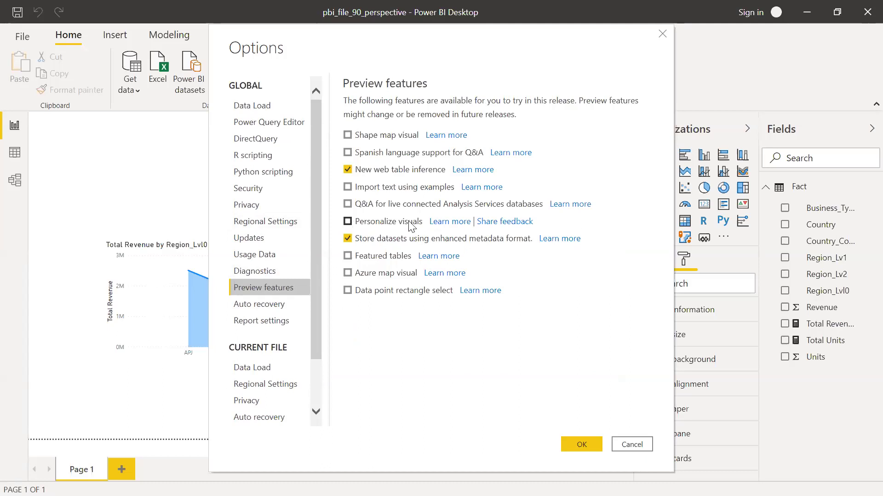
left_click(348, 222)
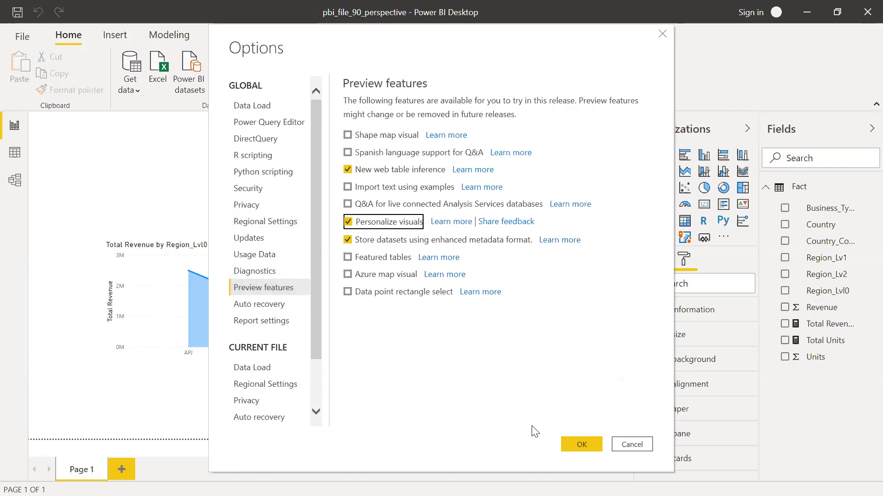
key("Return")
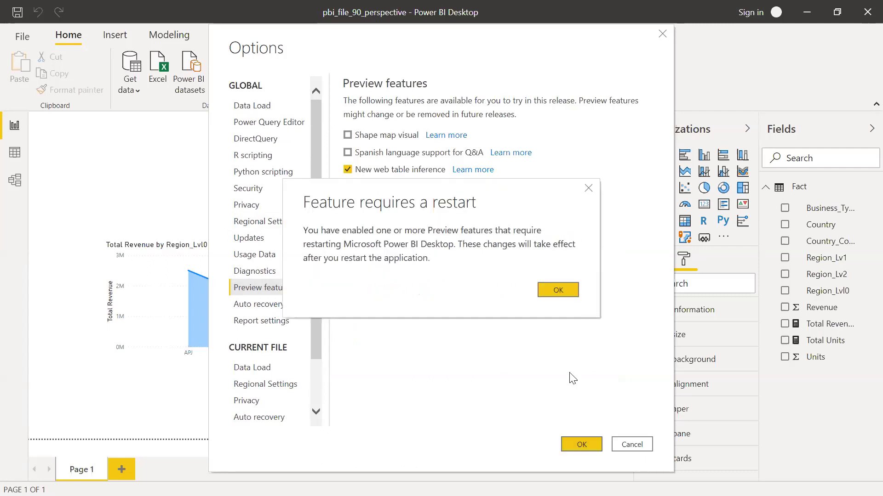
left_click(562, 292)
key("Return")
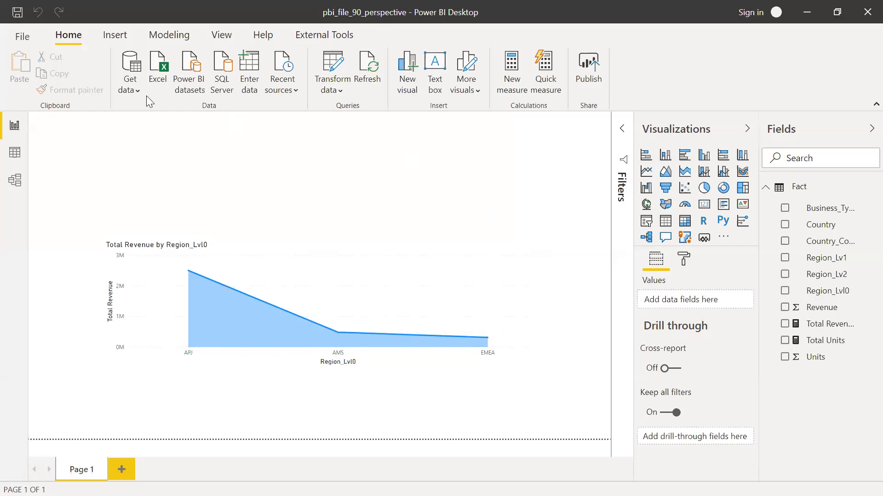
Step: In Report settings, check 'Allow report readers to personalize visuals to suit their needs' and save
left_click(23, 37)
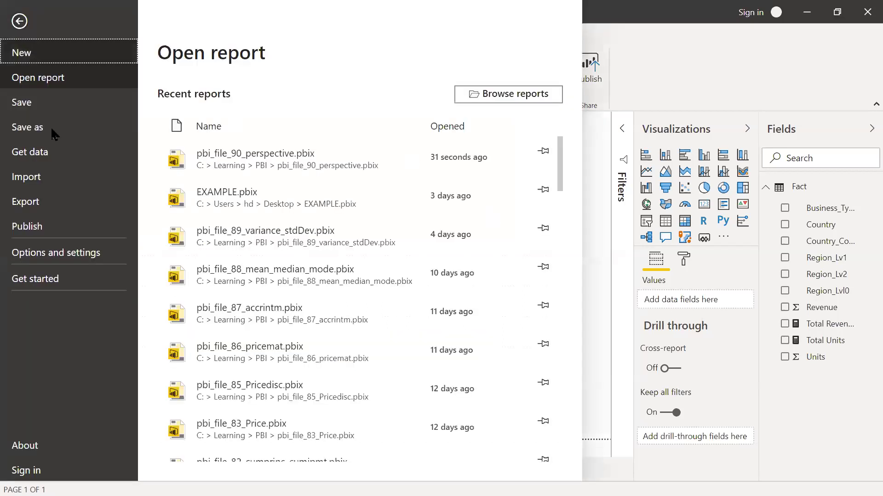
left_click(67, 253)
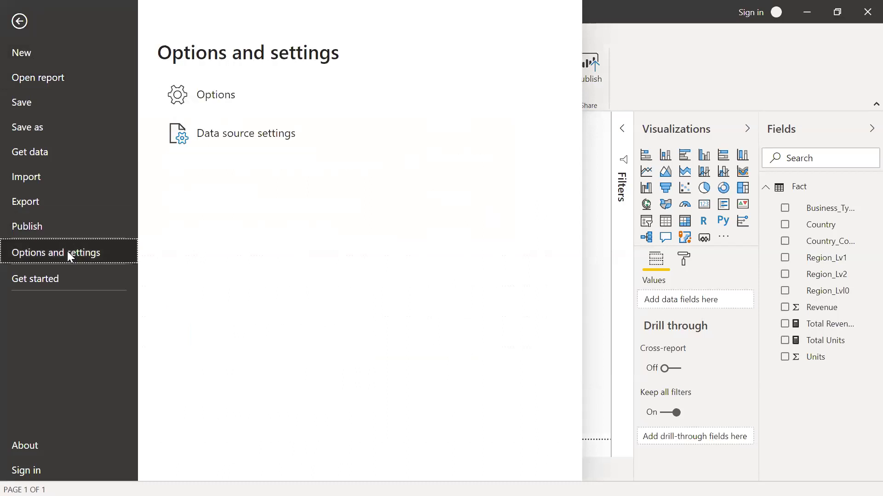
left_click(227, 93)
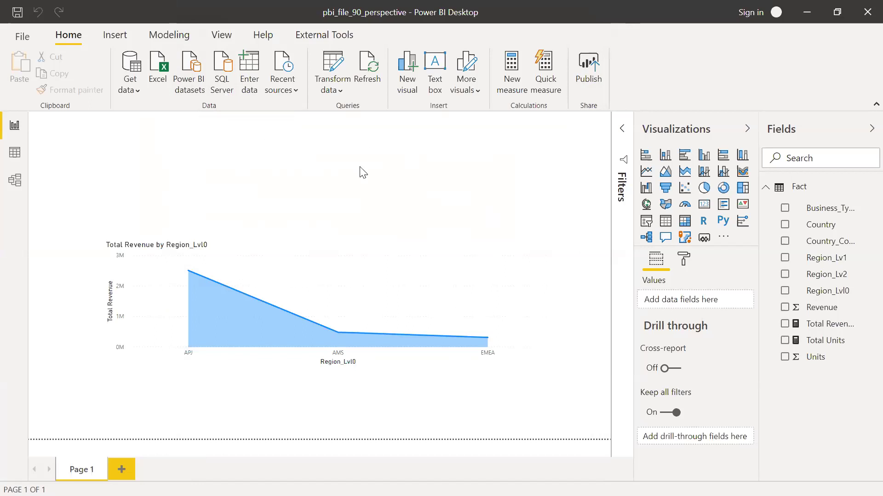
left_click_drag(319, 192, 319, 307)
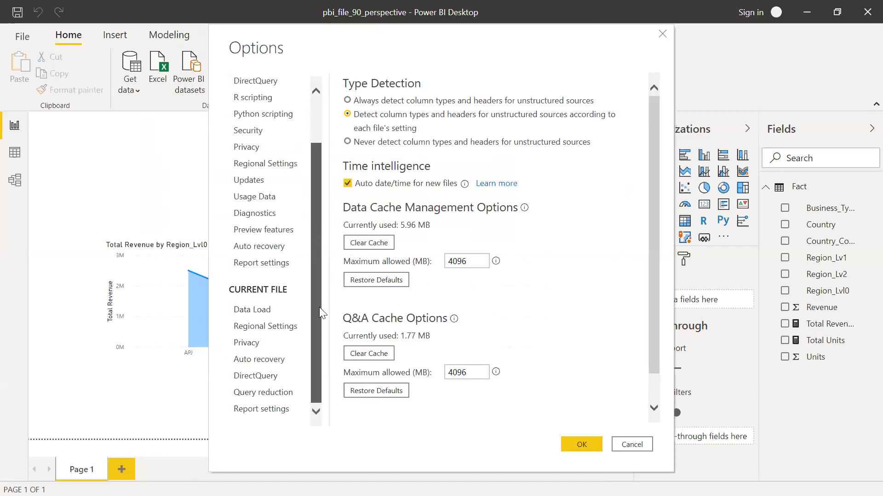
left_click(262, 409)
left_click_drag(651, 271, 652, 317)
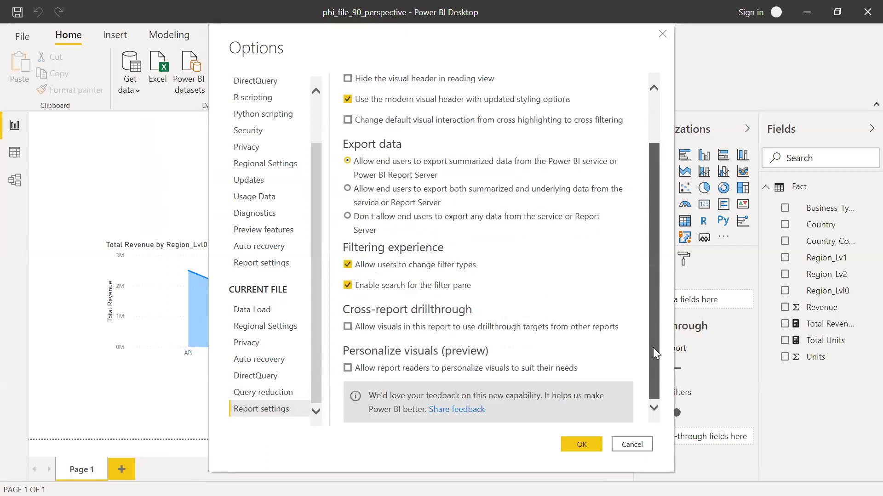
left_click(348, 369)
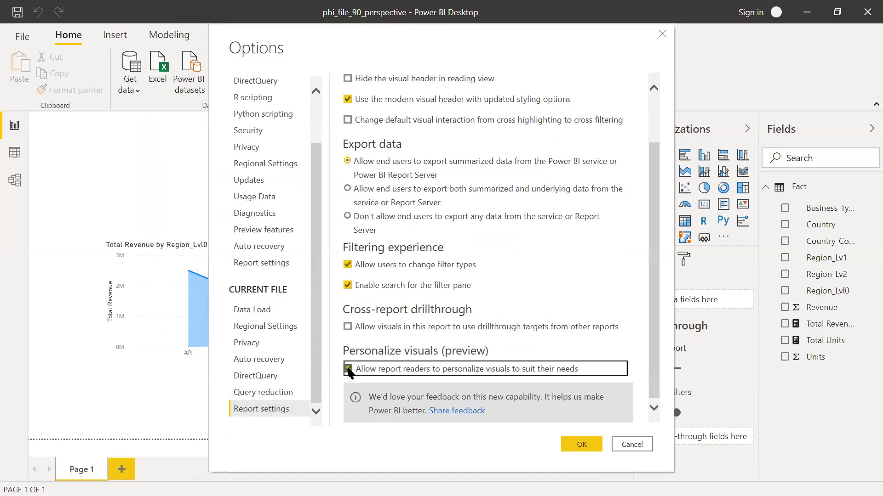
left_click(572, 434)
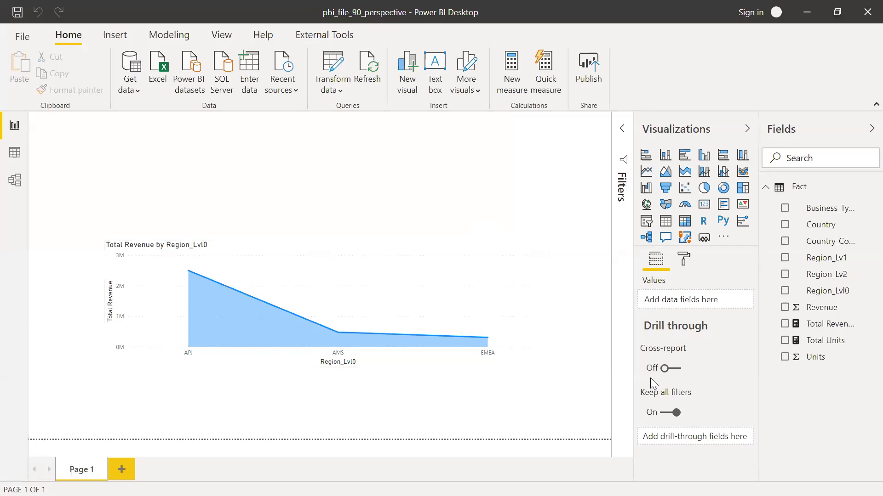
Step: Expand the page's Personalize visual card, showing report-reader perspective set to Default fields
left_click(684, 262)
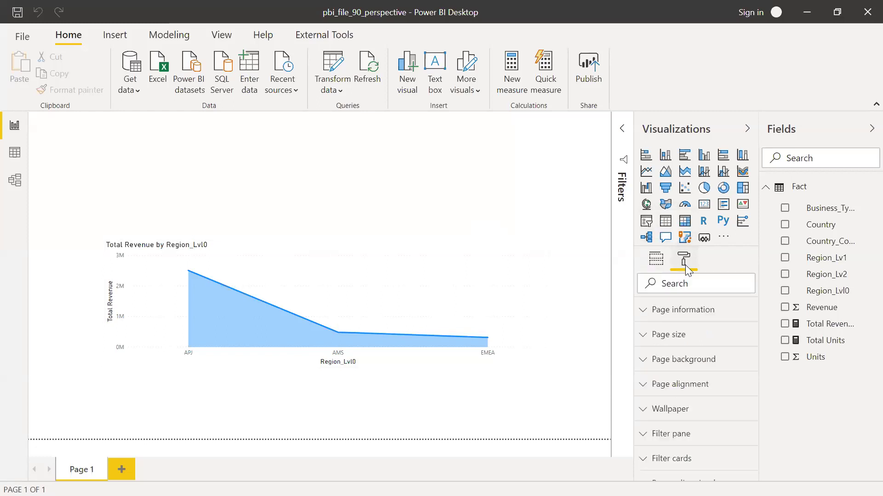
scroll(757, 414, "down", 1)
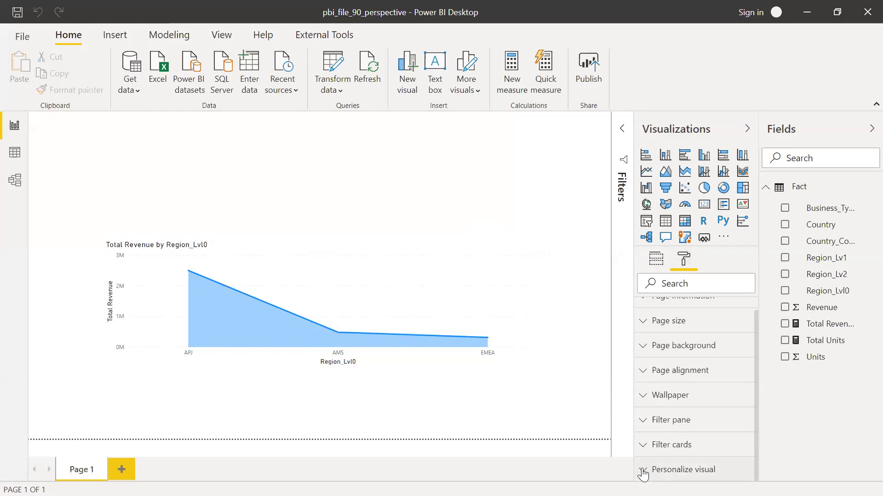
left_click(723, 467)
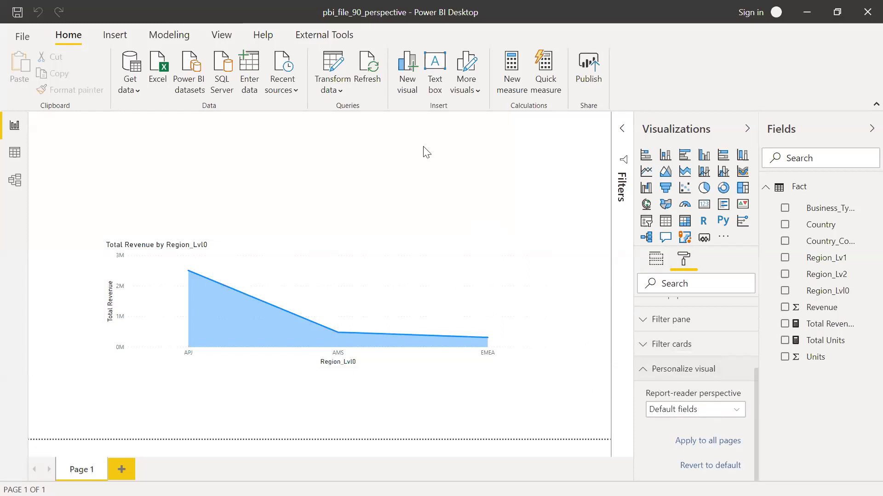
Step: In Tabular Editor, create a perspective named Revenue_Perspective and expand the Tables folder
left_click(334, 36)
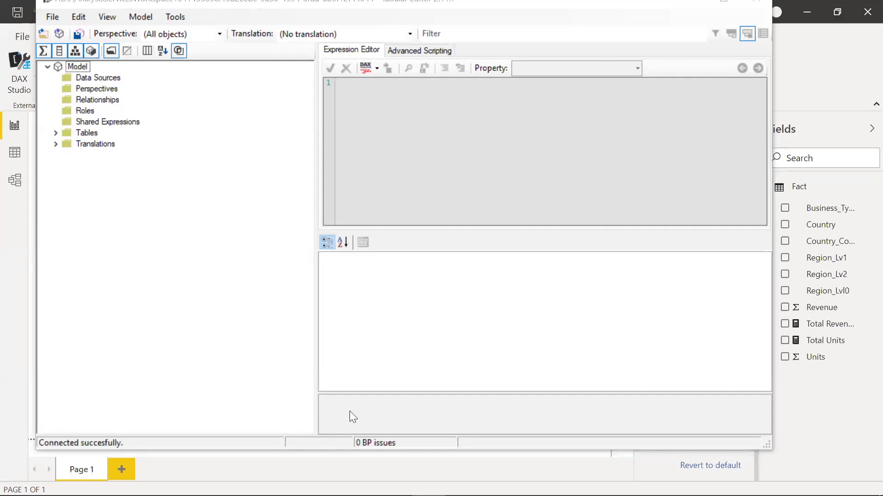
right_click(100, 89)
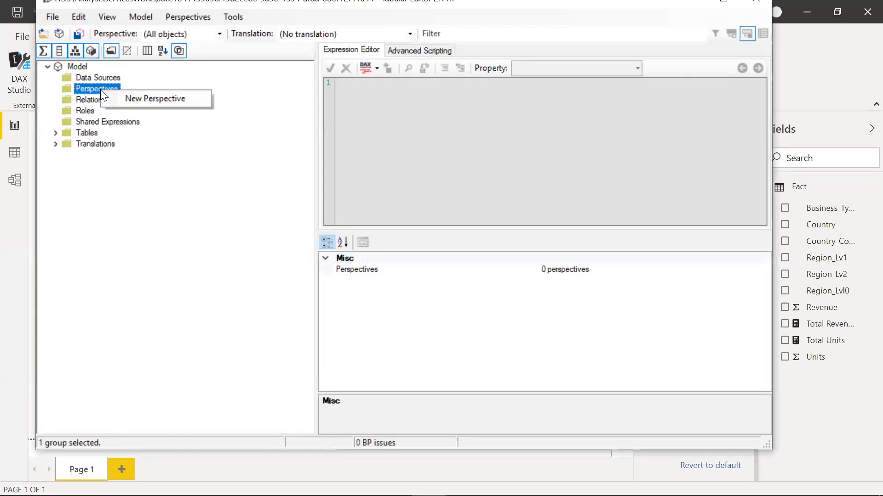
left_click(135, 101)
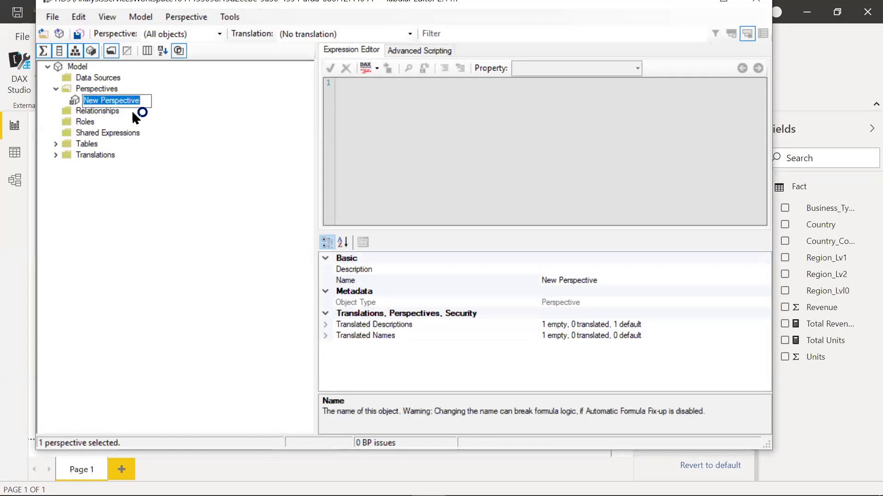
type("Revenue_Pers")
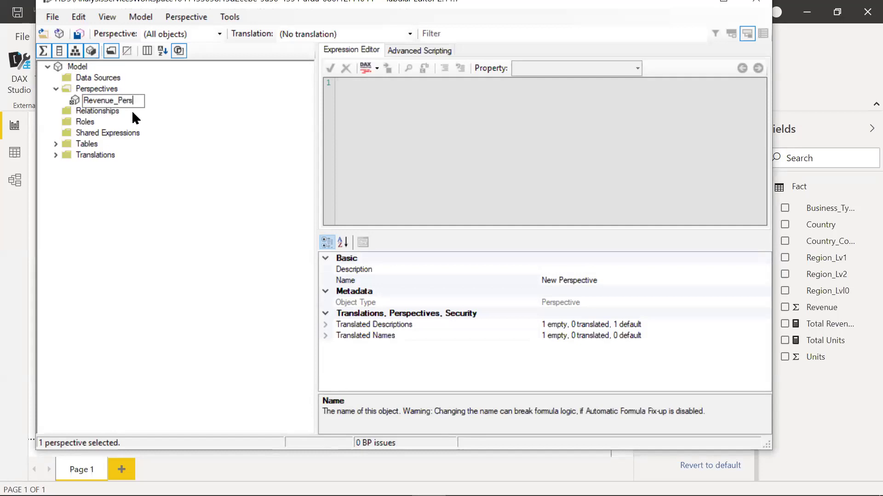
type("pective")
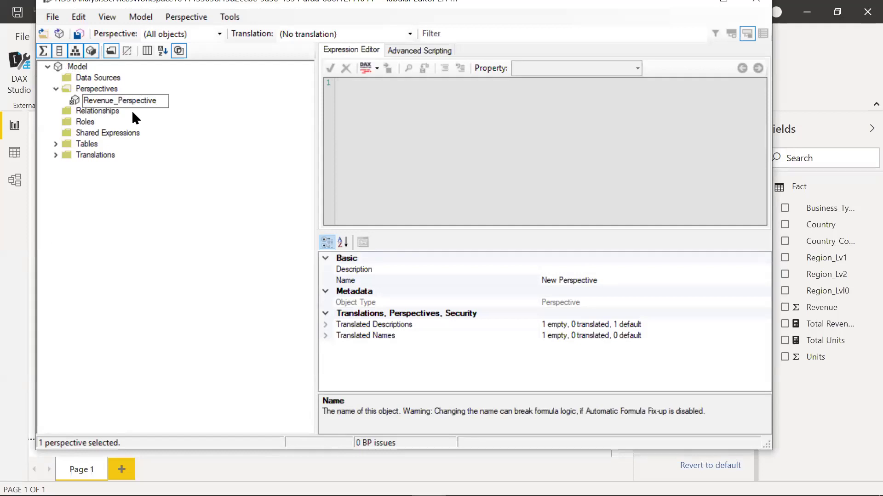
key("Return")
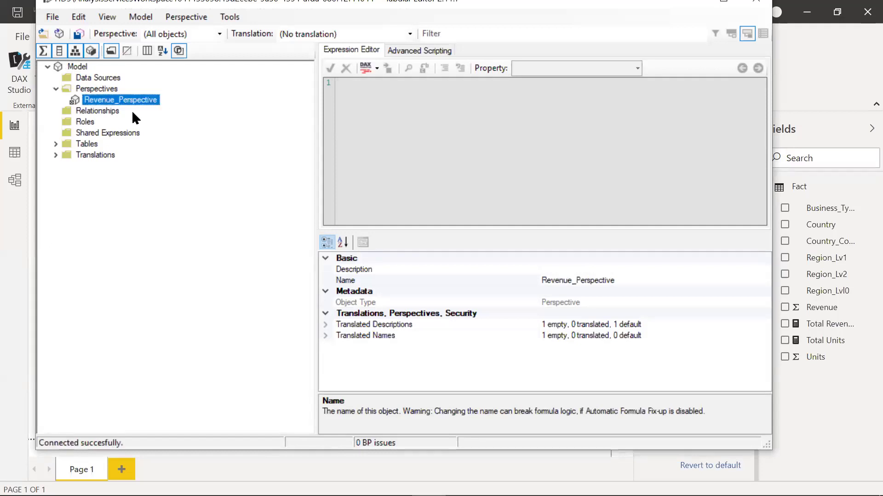
left_click(55, 144)
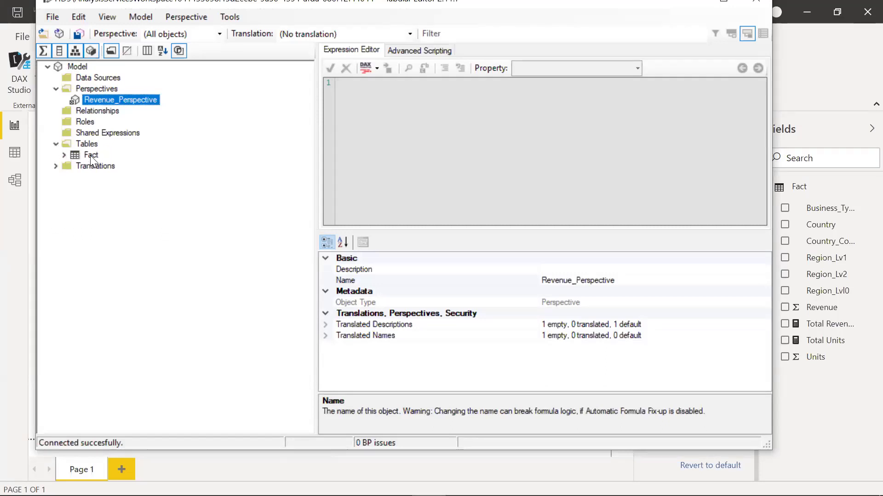
Step: Expand Fact and add the Region_Lvl0 and Region_Lv1 columns to Revenue_Perspective
left_click(64, 155)
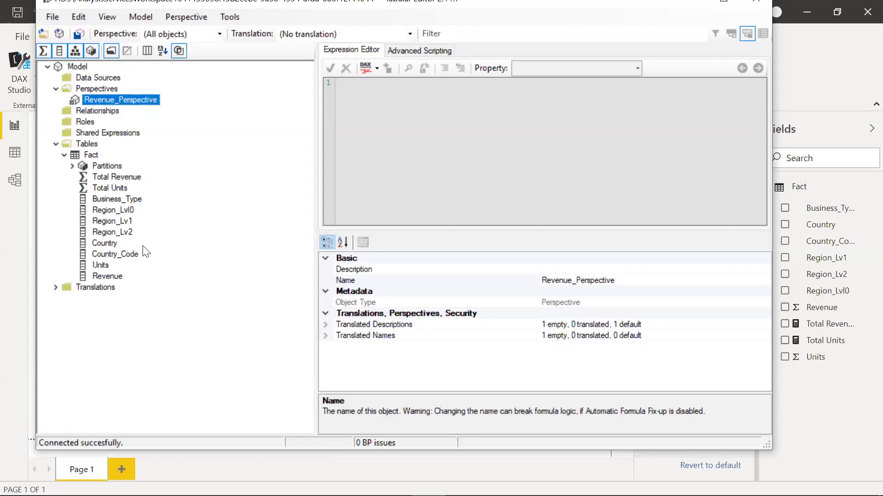
right_click(115, 208)
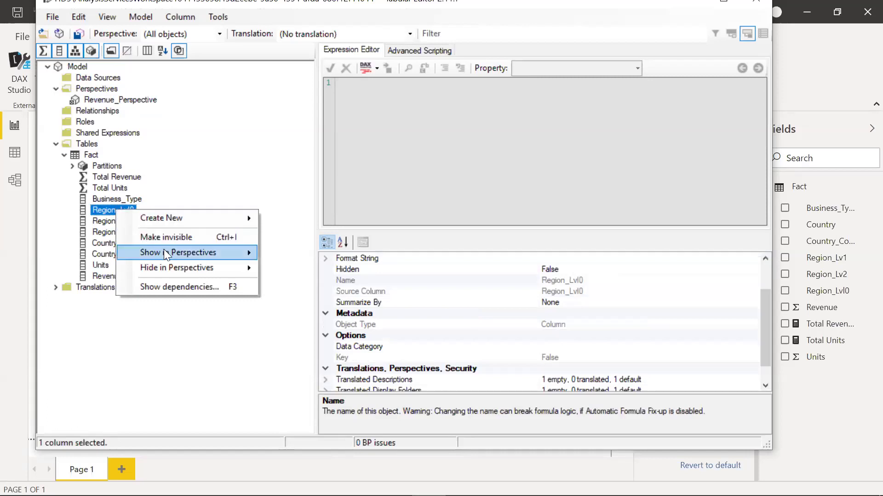
mouse_move(163, 249)
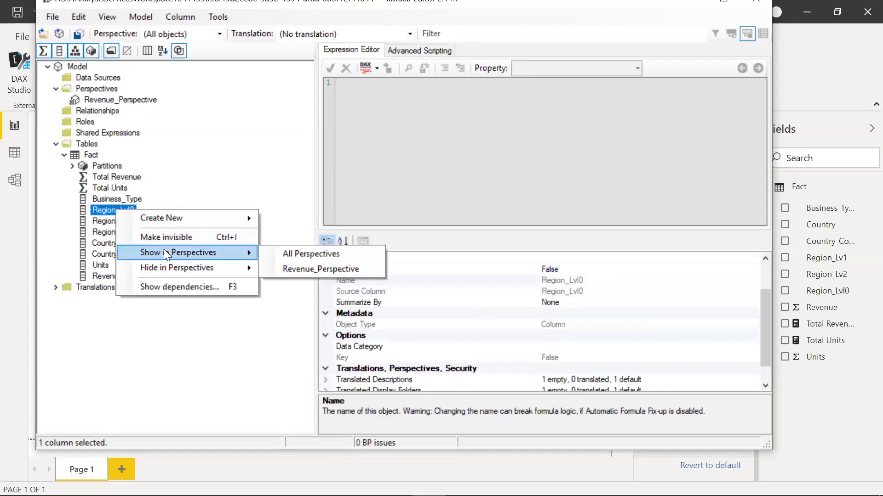
left_click(297, 269)
right_click(117, 222)
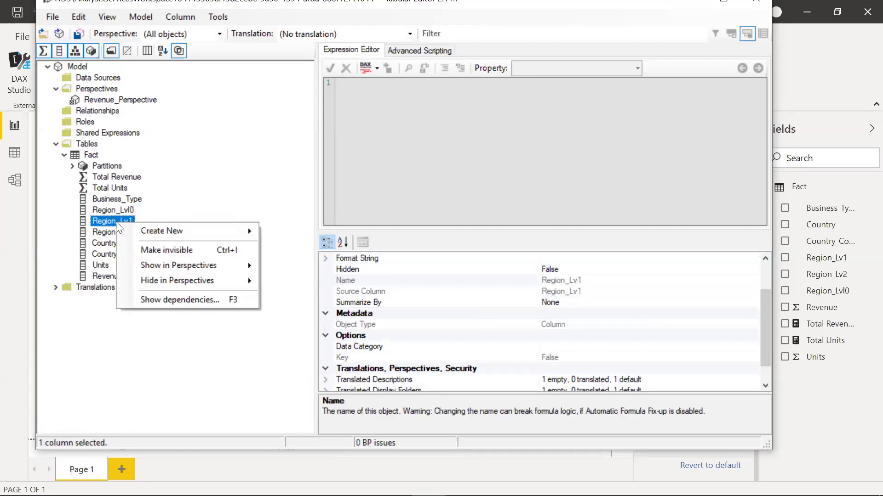
mouse_move(216, 263)
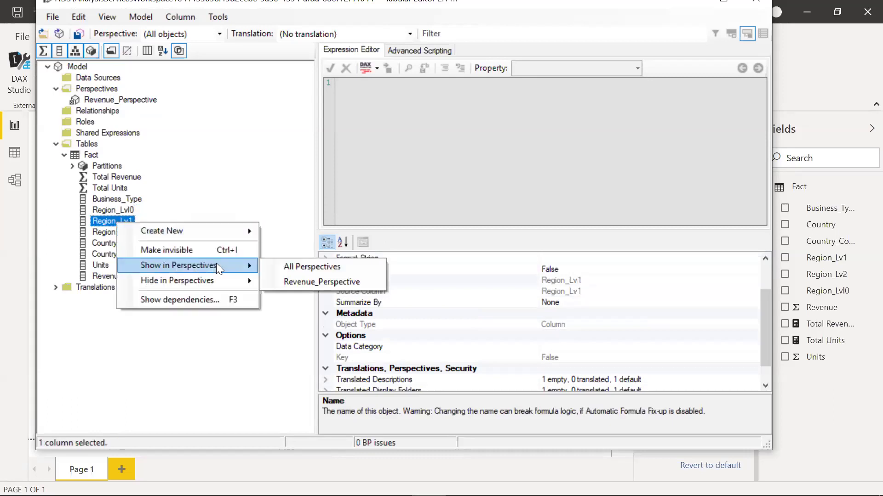
left_click(318, 281)
Step: Add the Region_Lv2 and Country columns to Revenue_Perspective
left_click(123, 233)
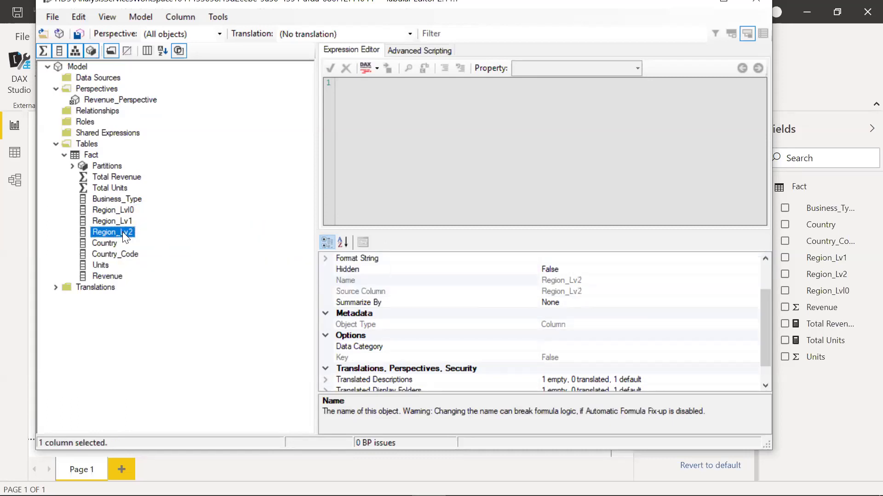
right_click(123, 233)
mouse_move(192, 274)
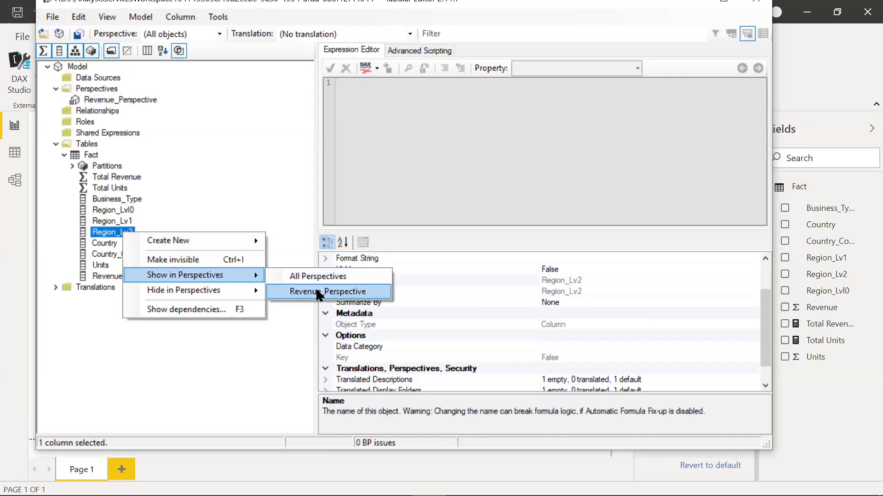
left_click(317, 291)
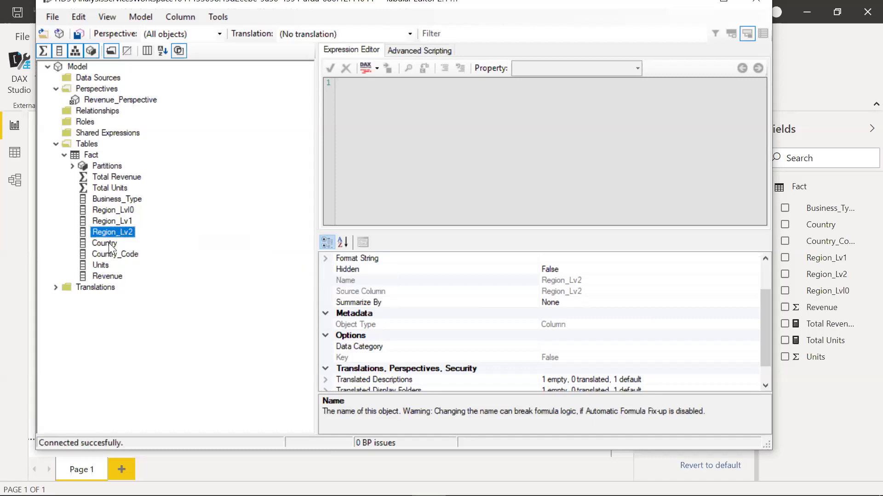
left_click(109, 244)
right_click(109, 243)
mouse_move(191, 287)
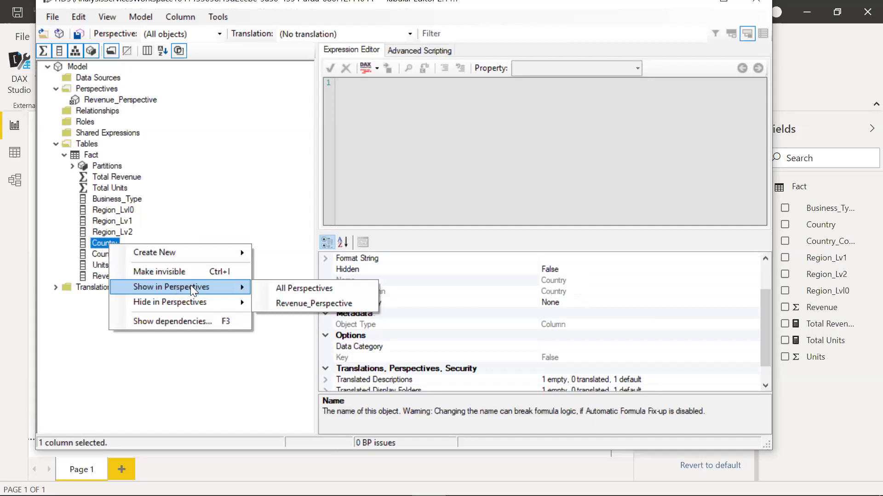
left_click(298, 306)
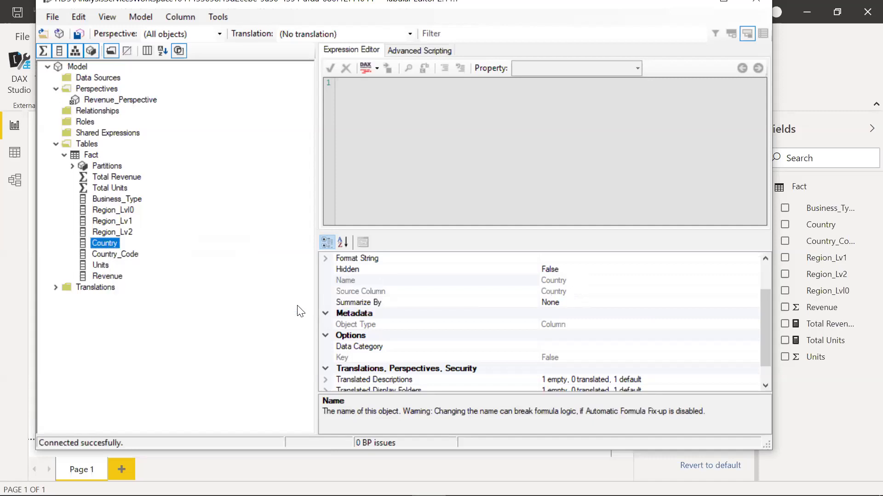
Step: Add the Total Revenue and Total Units measures to Revenue_Perspective
right_click(111, 176)
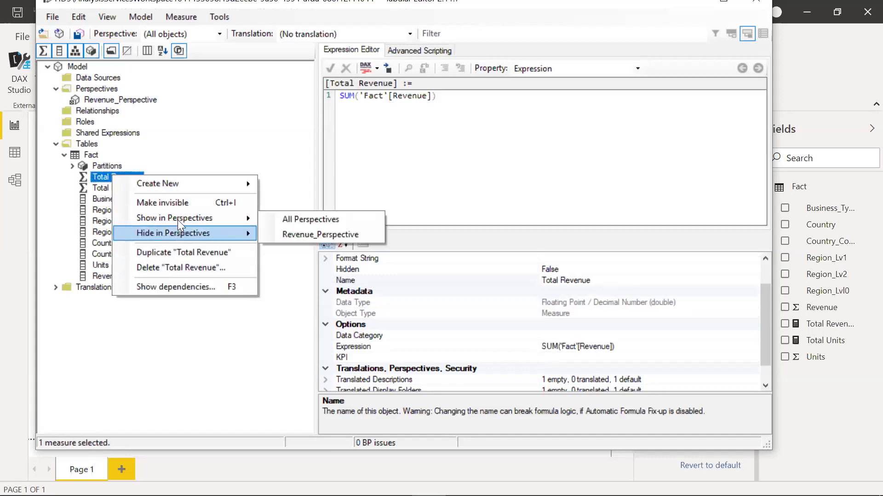
mouse_move(193, 219)
left_click(301, 235)
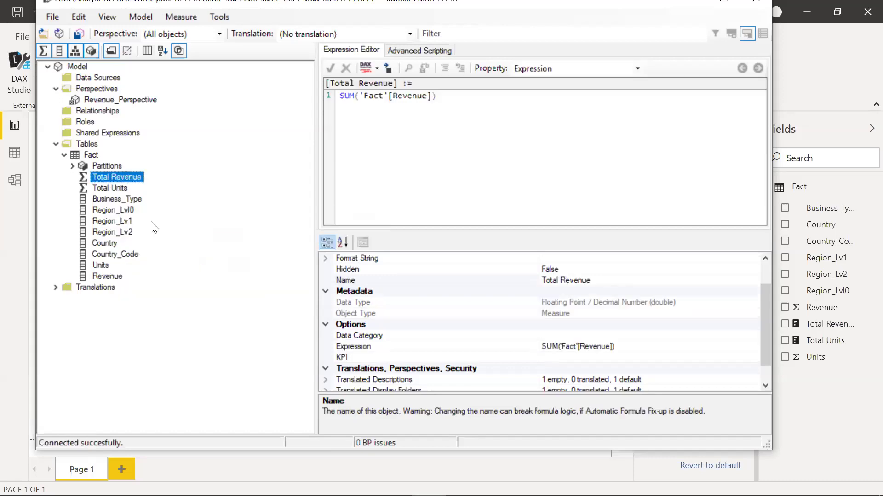
right_click(101, 189)
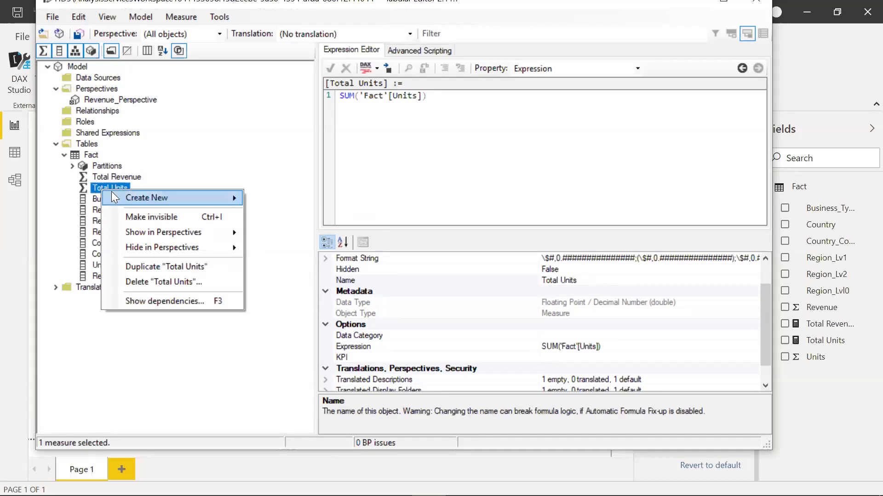
mouse_move(106, 191)
mouse_move(157, 231)
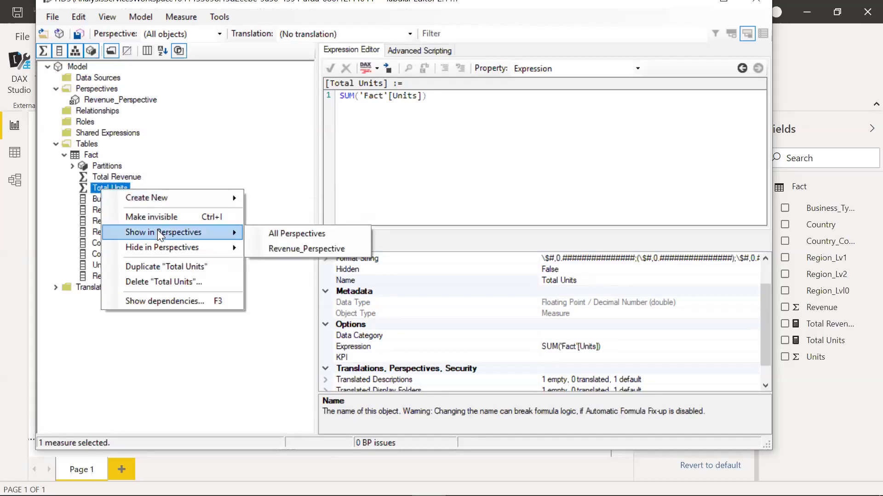
left_click(294, 251)
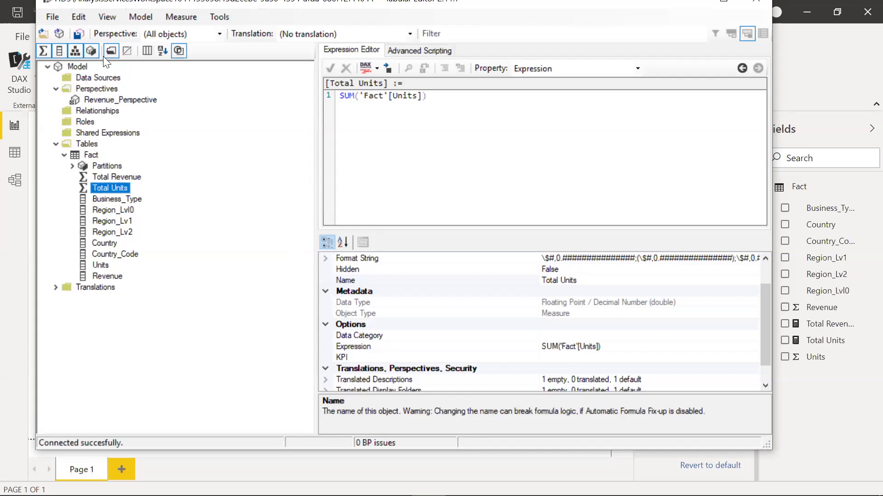
Step: Save the perspective changes to the connected model and close Tabular Editor
left_click(78, 38)
left_click(78, 37)
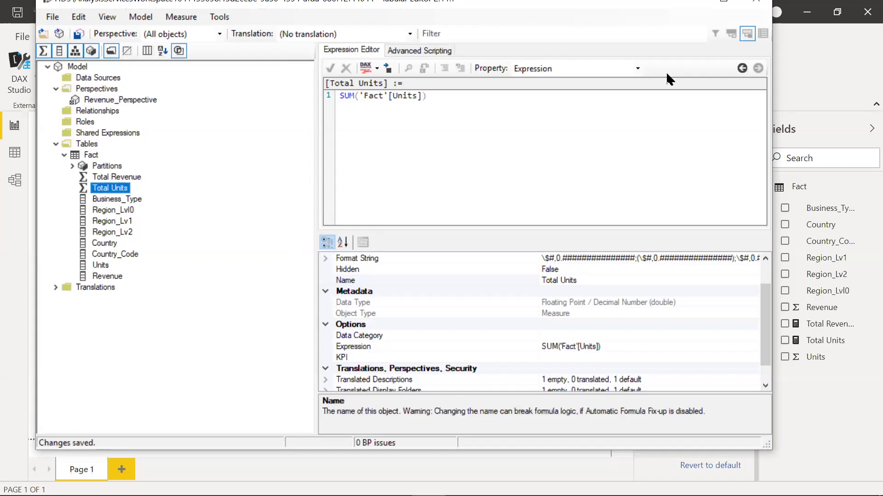
left_click(756, 4)
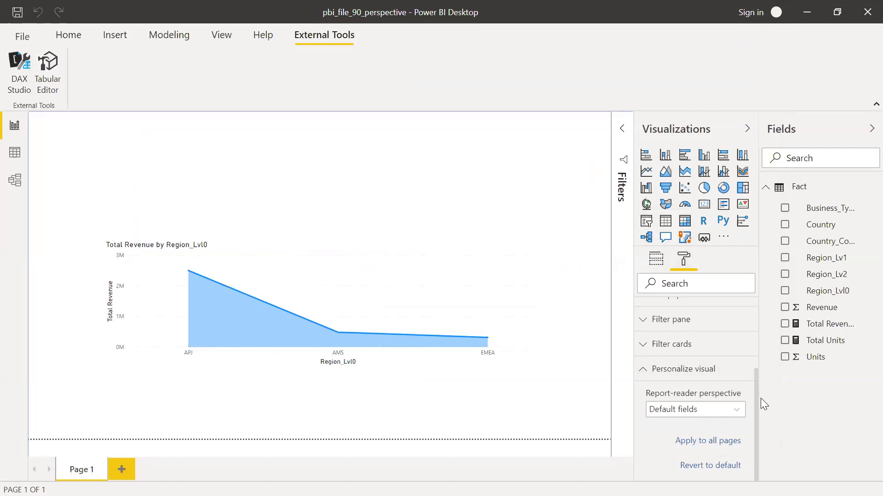
Step: Check the available report-reader perspectives without changing them, then save the report file
left_click(68, 36)
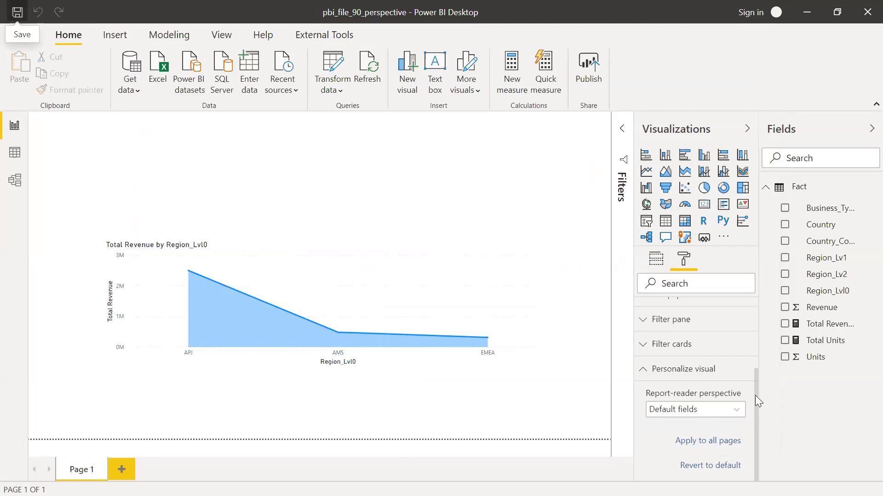
left_click(739, 413)
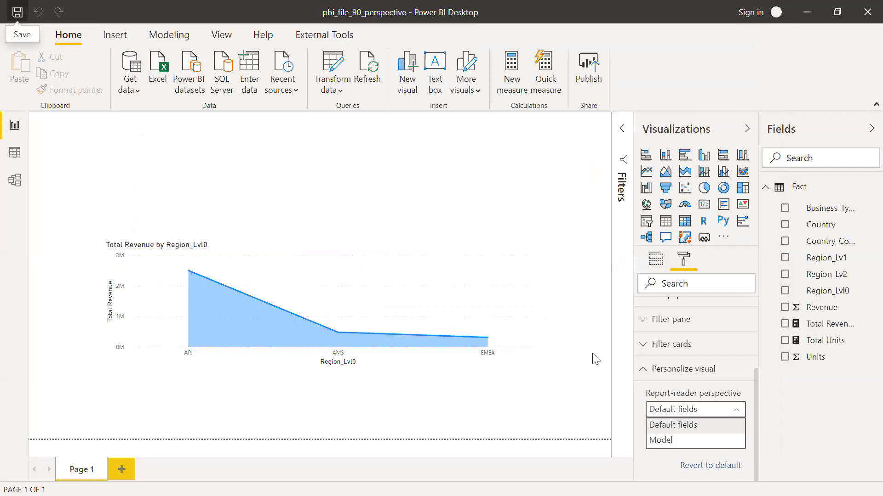
left_click(643, 371)
left_click(643, 372)
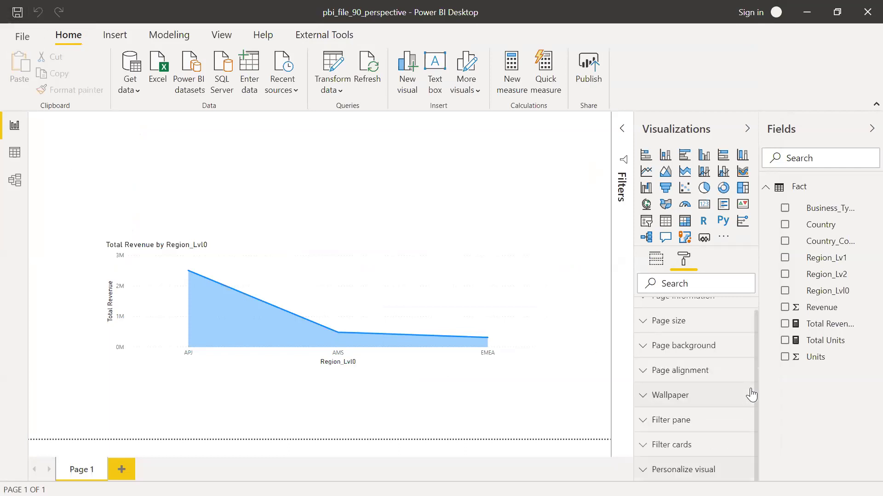
left_click(658, 260)
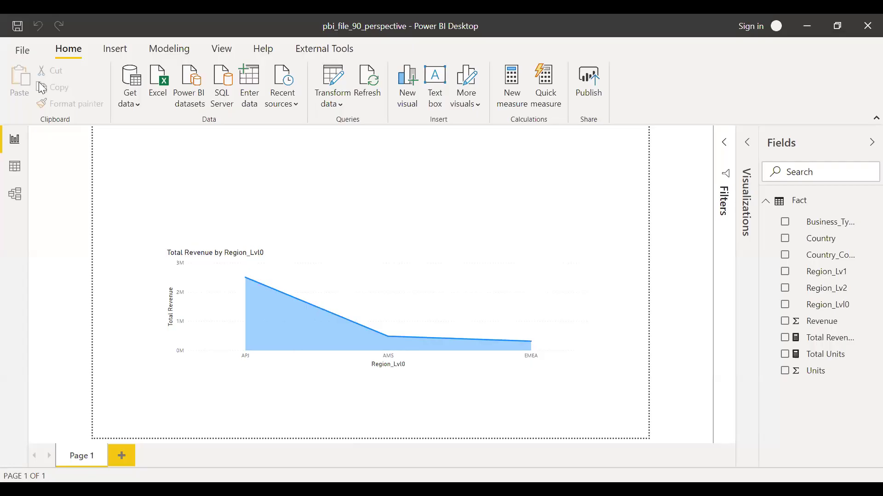
left_click(18, 26)
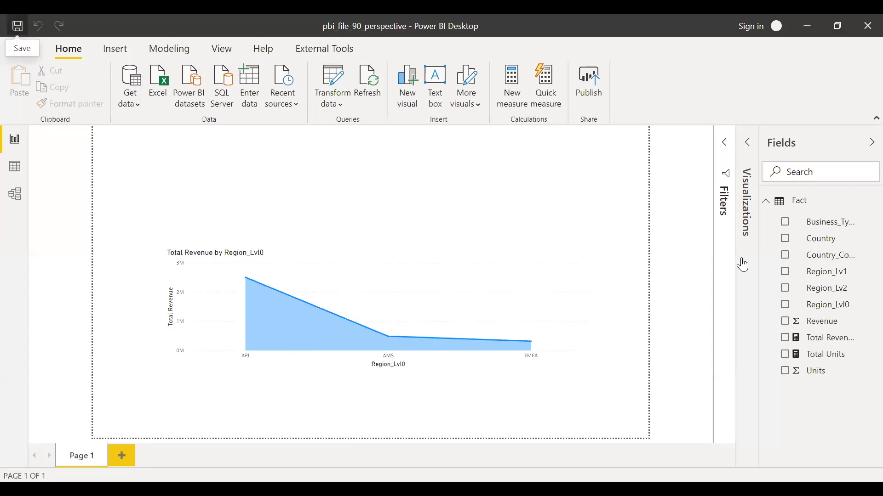
Step: Choose Revenue_Perspective as the page's report-reader perspective under Personalize visual
left_click(745, 155)
scroll(754, 365, "down", 2)
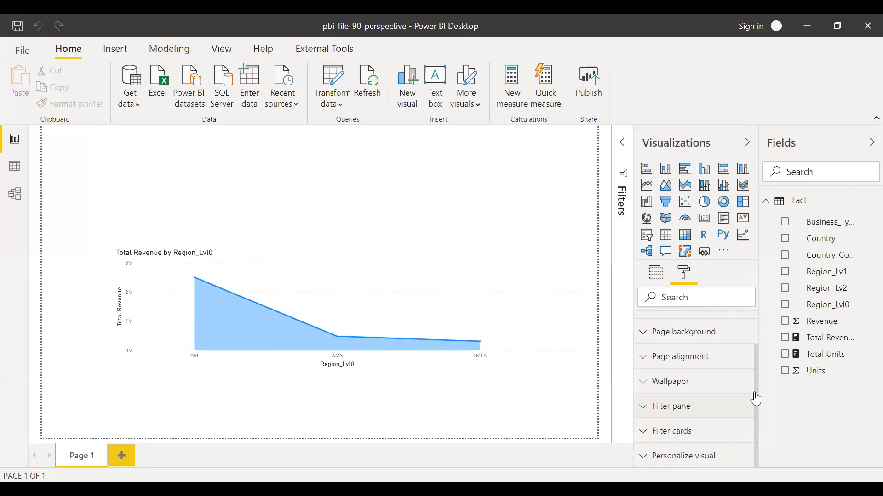
left_click(649, 461)
left_click_drag(758, 373, 763, 436)
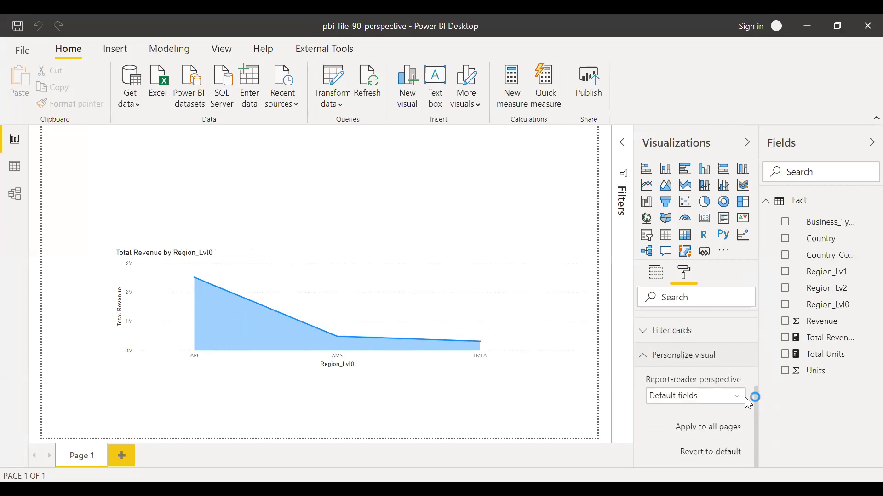
left_click(681, 398)
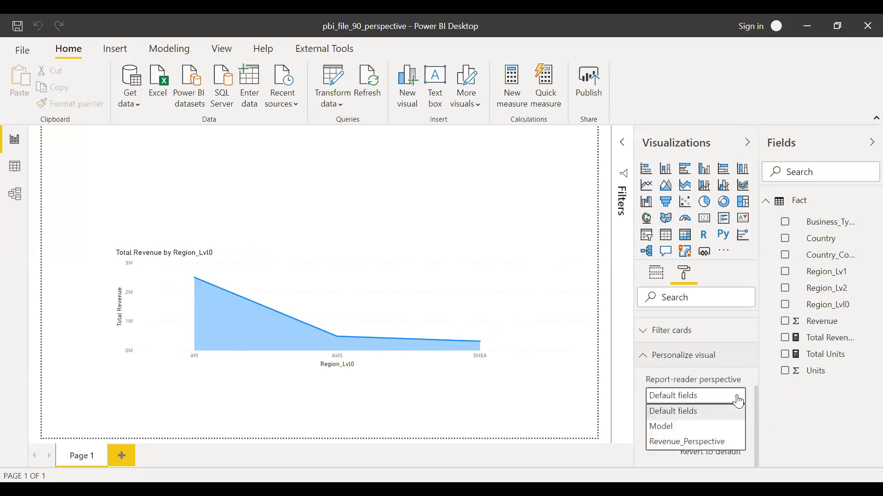
left_click(706, 443)
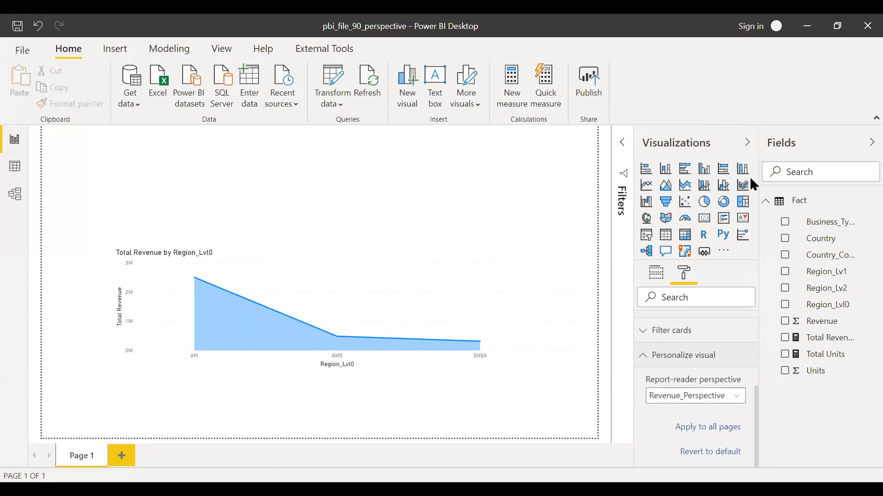
left_click(748, 143)
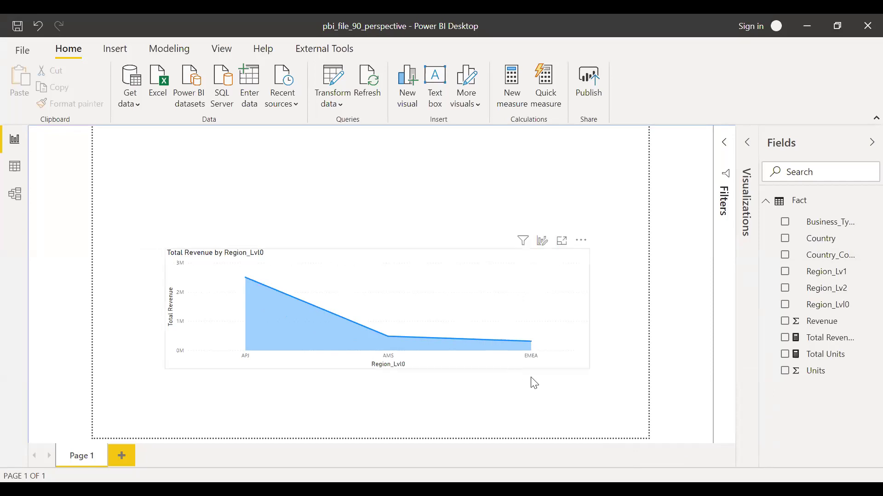
Step: Show Page 1 with the Total Revenue by Region_Lvl0 area chart in full-screen reading view
left_click(551, 371)
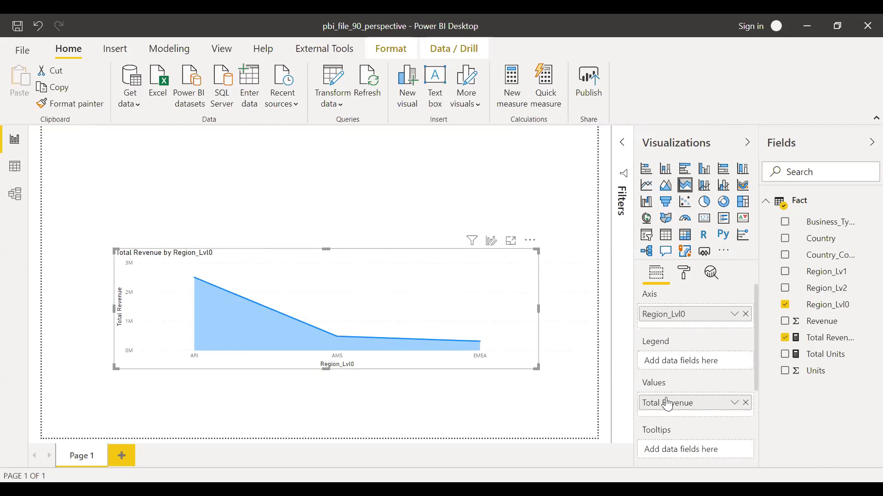
left_click(499, 375)
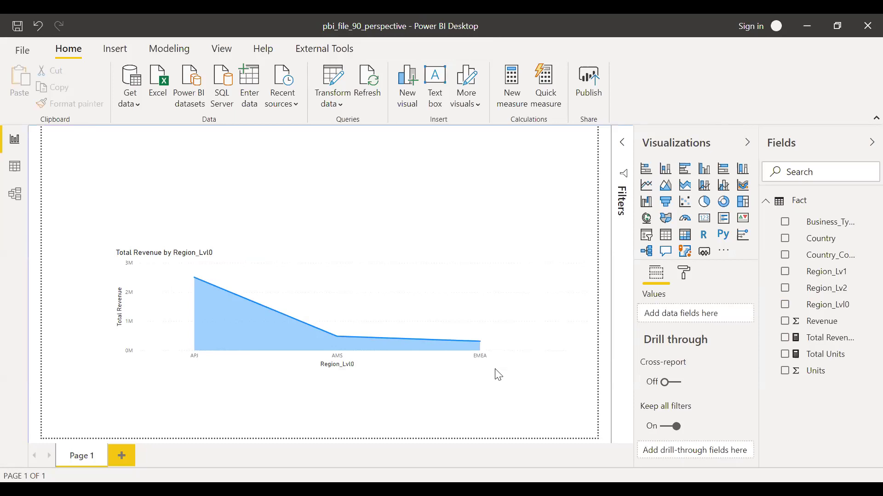
key("F11")
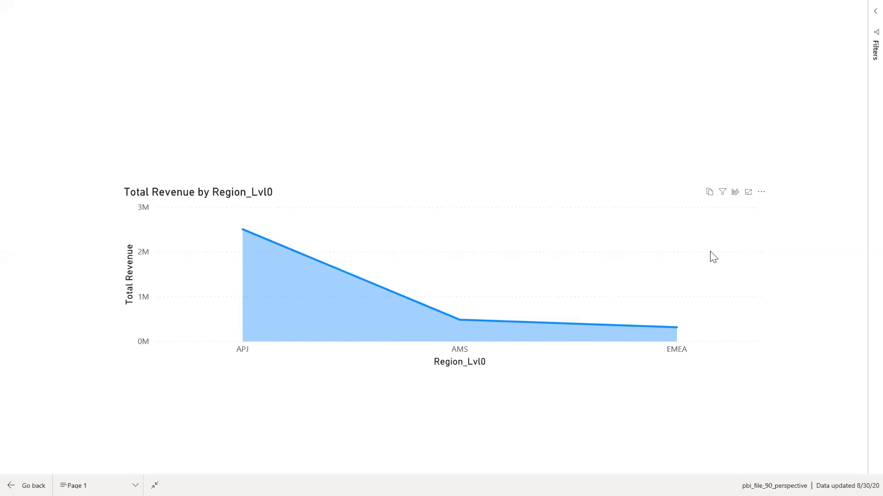
Step: Personalize the revenue chart and bring up the options for its Region_Lvl0 axis field
left_click(735, 192)
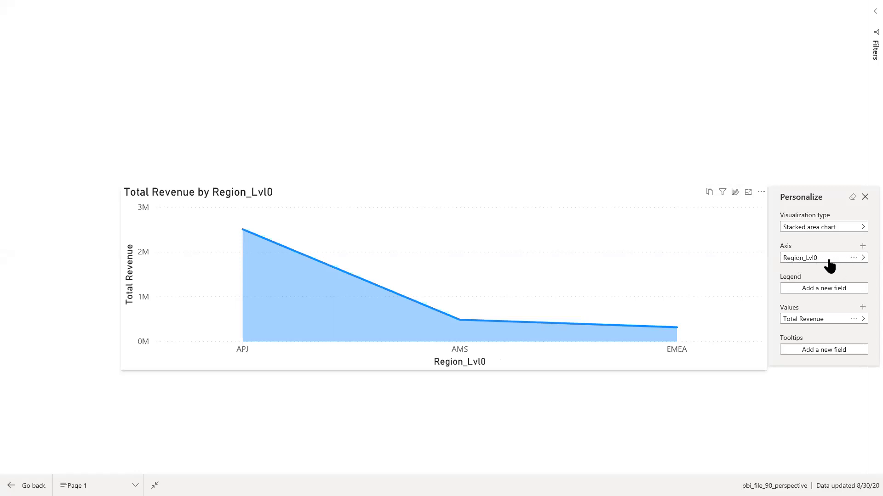
left_click(854, 258)
Step: Remove Region_Lvl0 from the axis and add Region_Lv1 from the Fact table instead
left_click(849, 263)
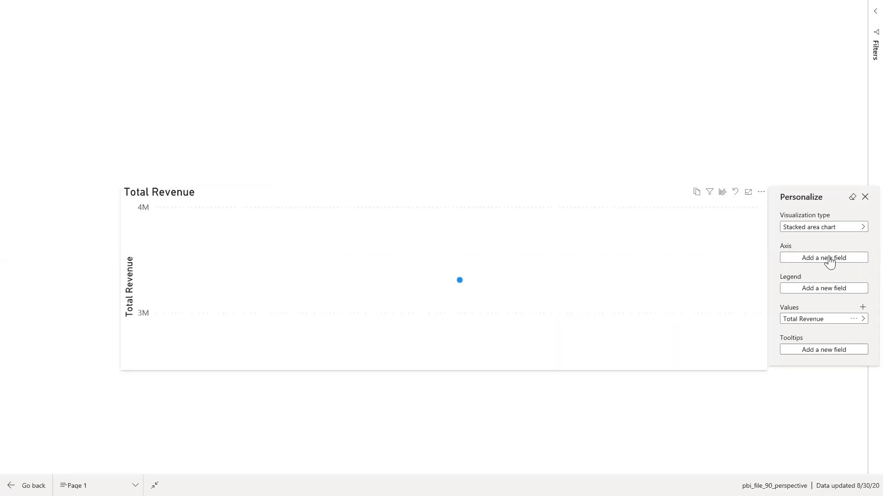
left_click(829, 259)
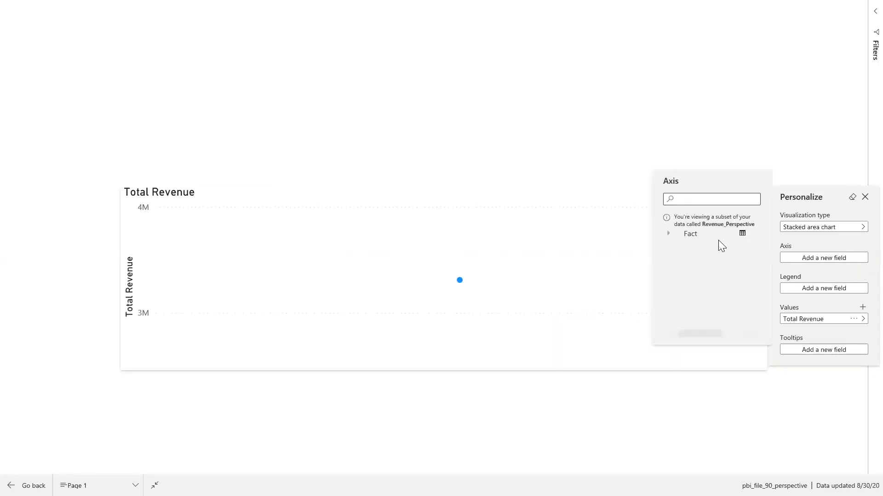
left_click(672, 234)
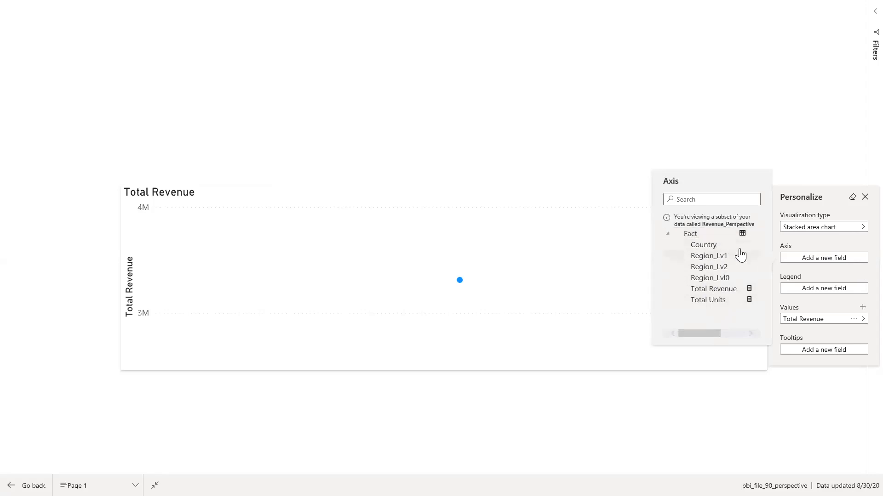
left_click(714, 256)
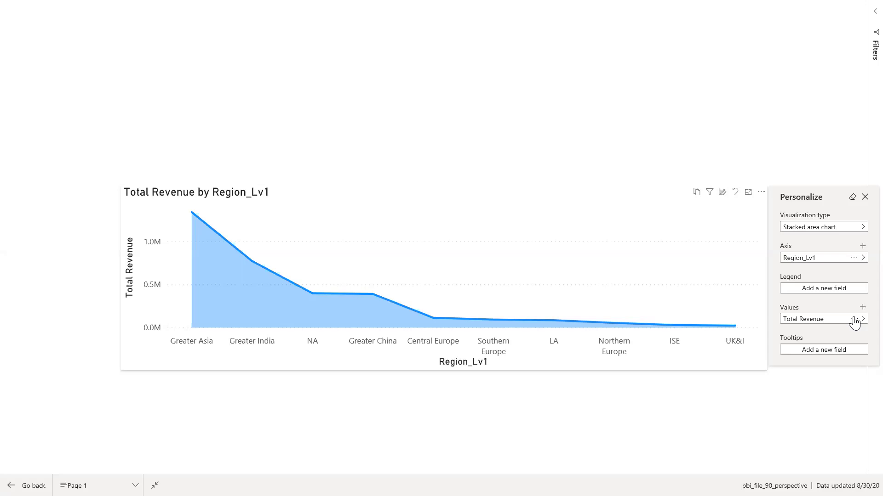
Step: Remove Total Revenue from the values and add Total Units from the Fact table instead
left_click(853, 322)
left_click(851, 326)
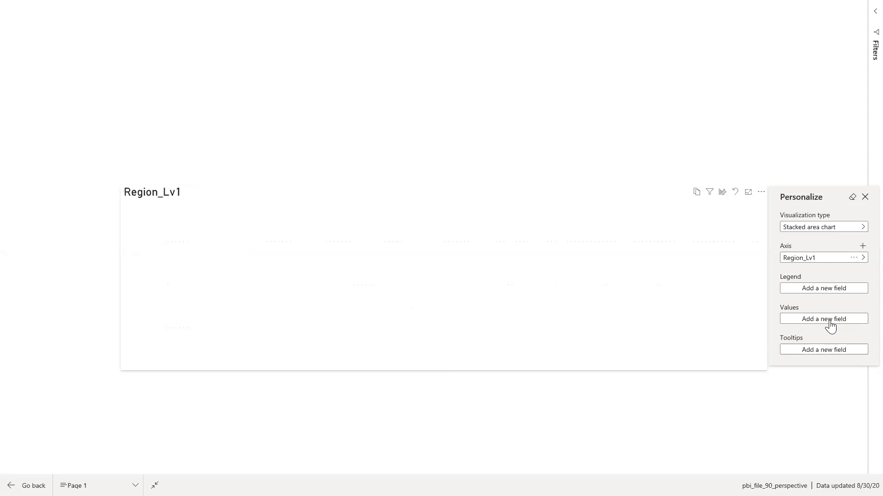
left_click(830, 320)
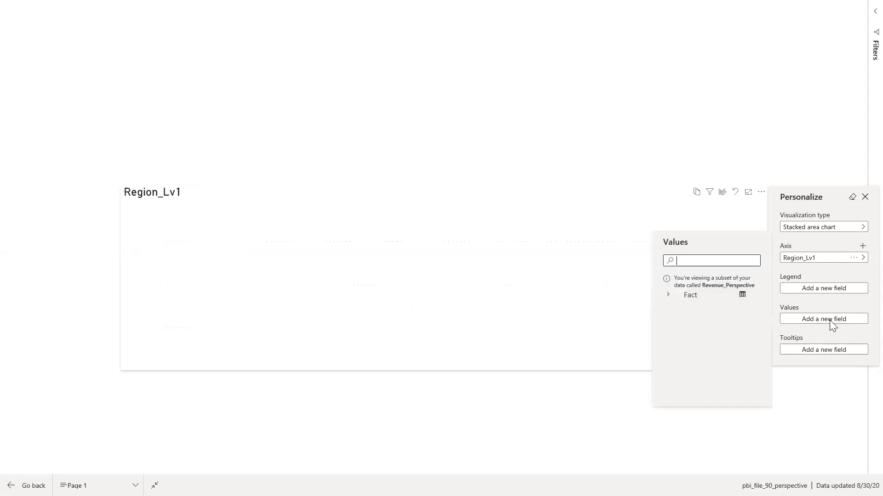
left_click(692, 301)
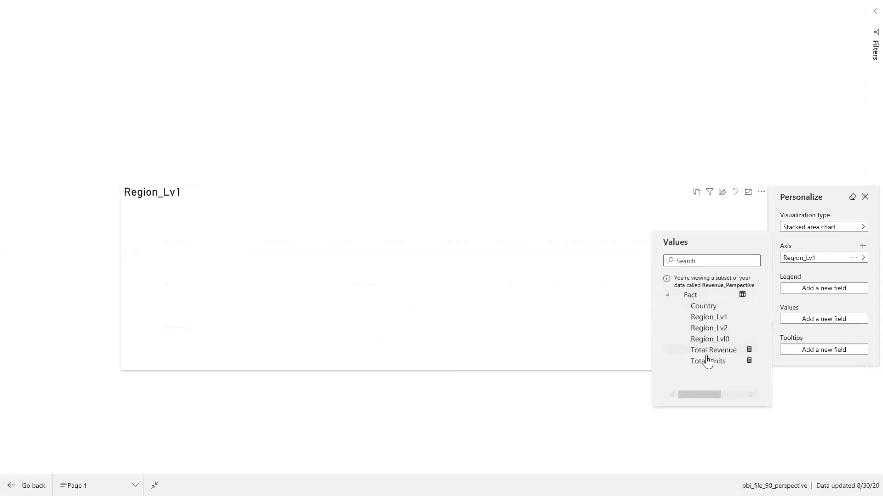
left_click(710, 362)
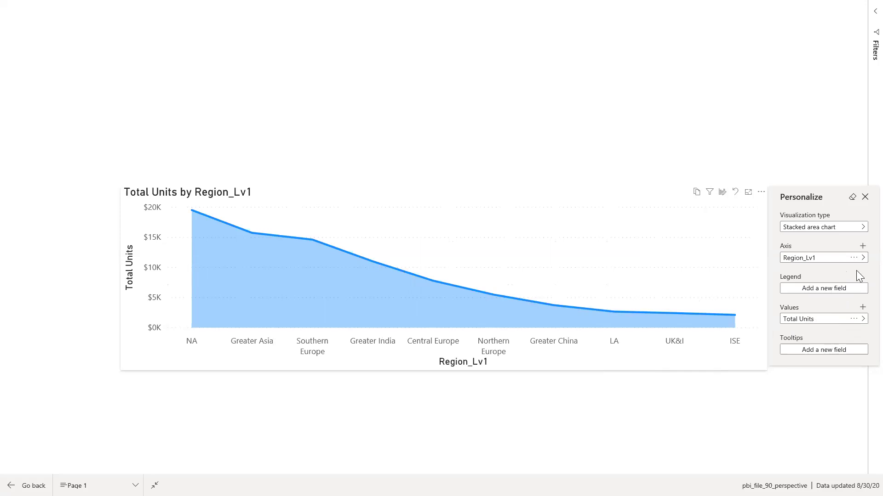
Step: Check the visualization type list, then close the Personalize pane, keeping the stacked area chart
left_click(830, 227)
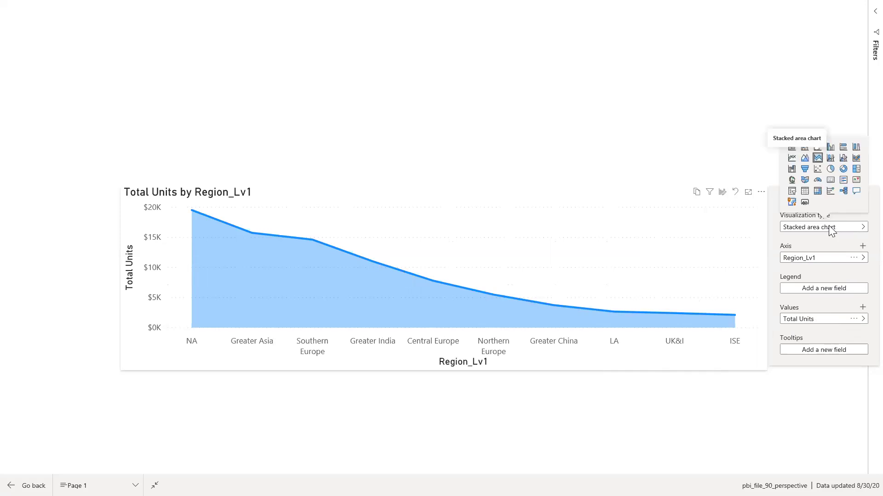
left_click(743, 397)
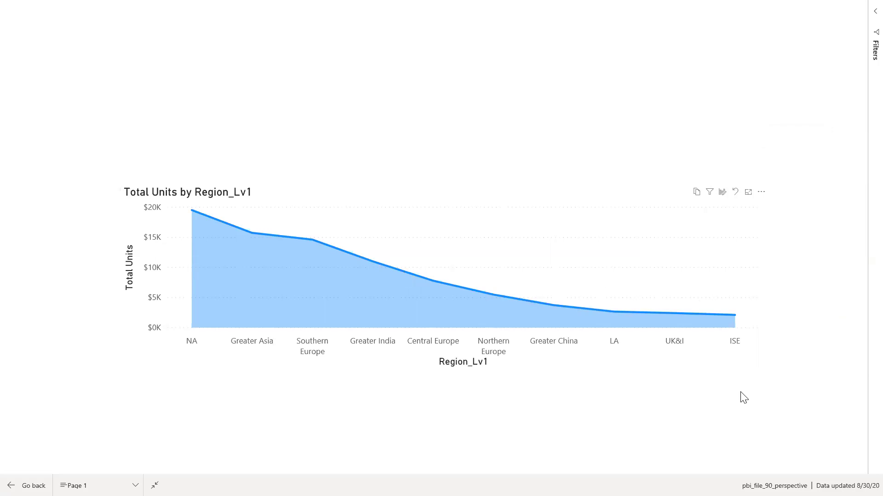